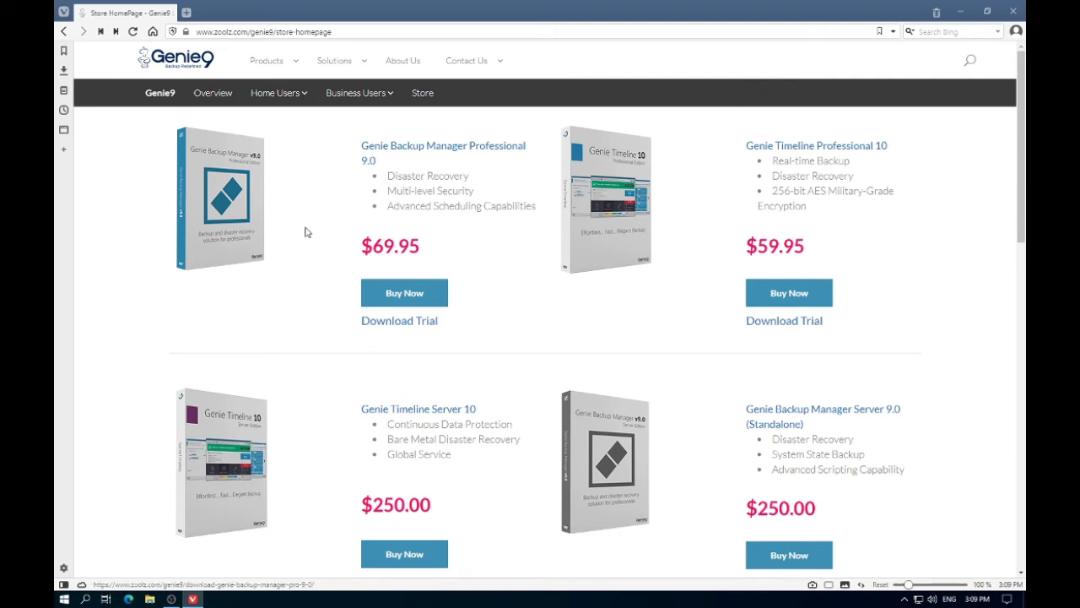
Download the Genie Backup Manager Professional 9.0 trial installer for Windows 32 & 64-bit and save the file
{"action": "left_click", "coordinate": [390, 167]}
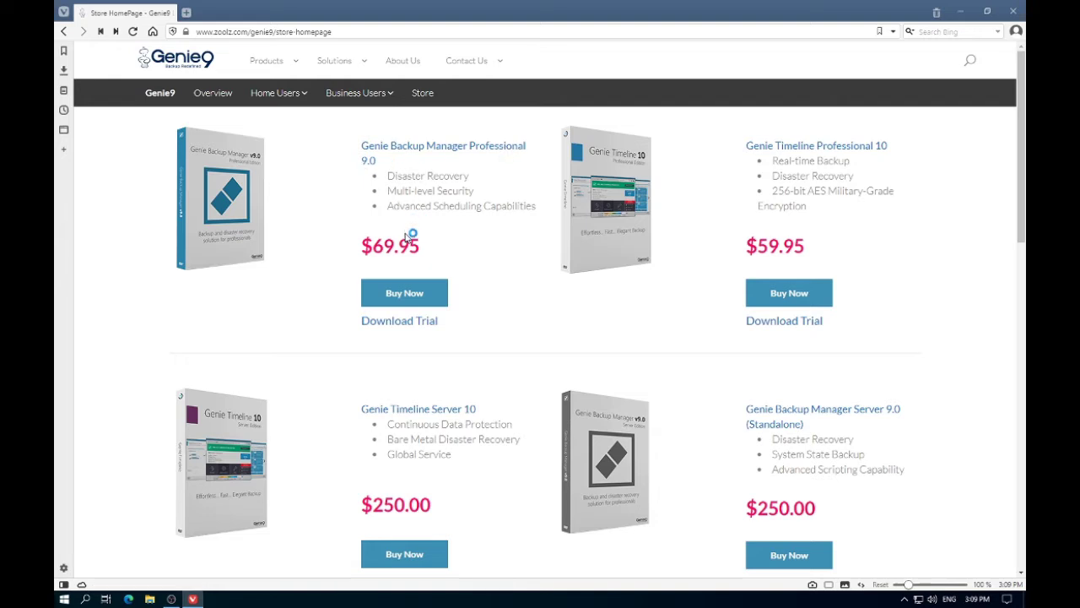
{"action": "left_click", "coordinate": [393, 325]}
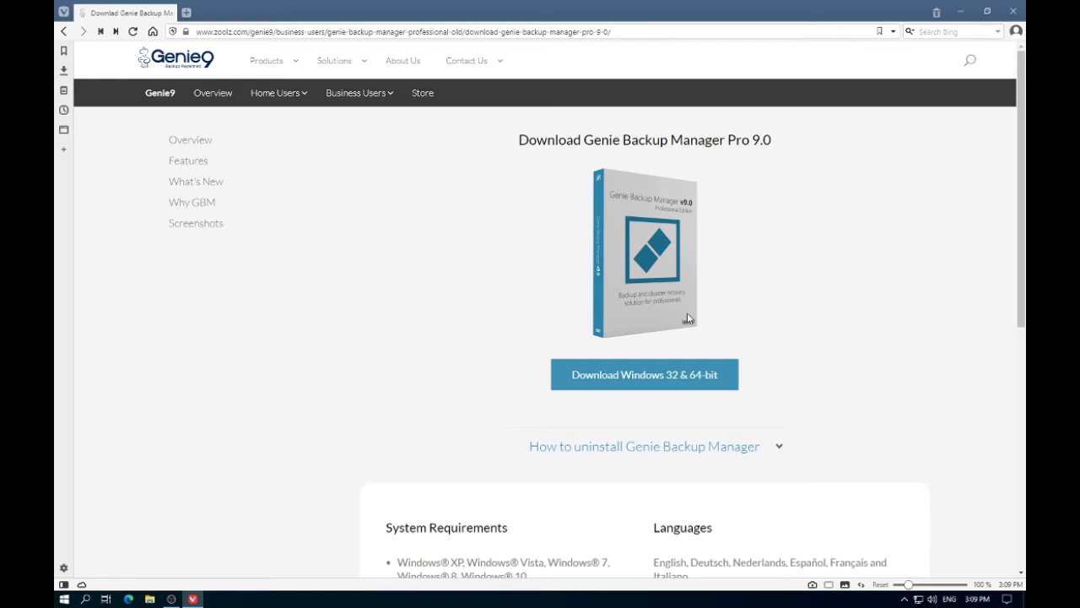
{"action": "scroll", "coordinate": [685, 314], "scroll_direction": "down", "scroll_amount": 2}
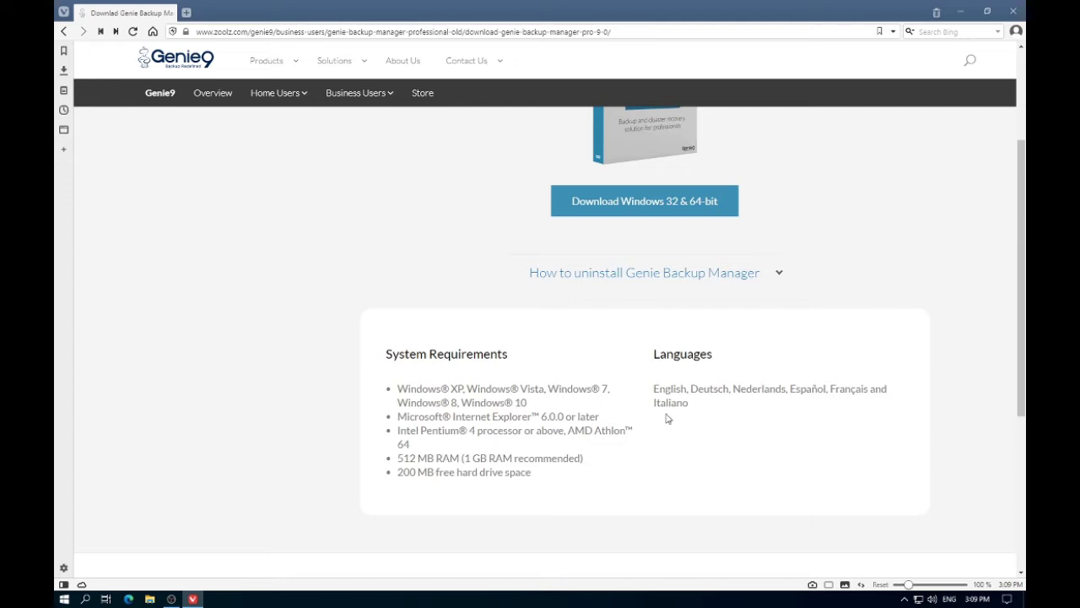
{"action": "scroll", "coordinate": [475, 359], "scroll_direction": "up", "scroll_amount": 2}
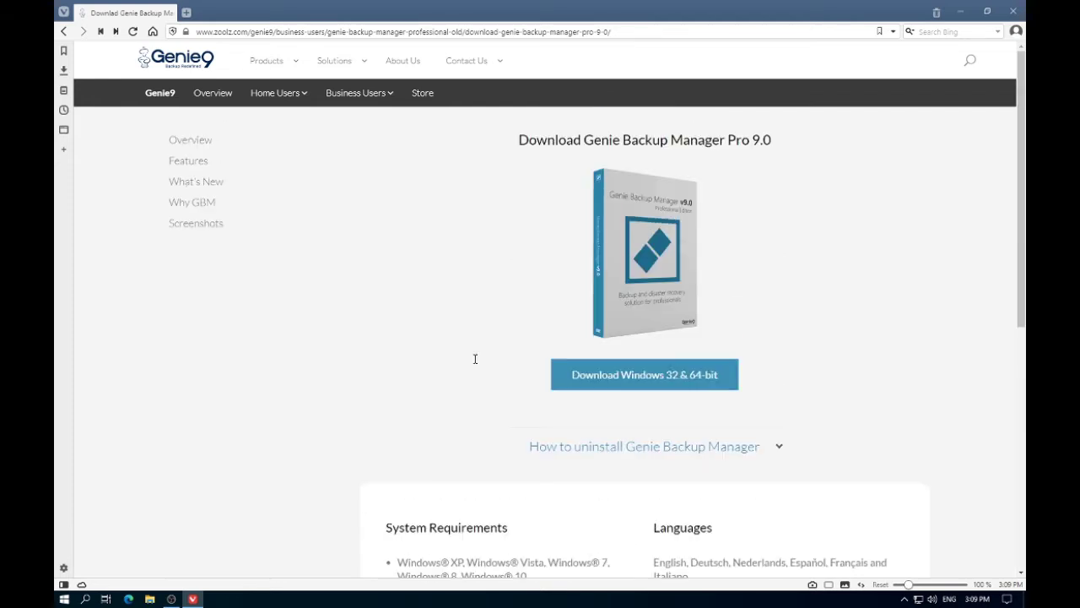
{"action": "left_click", "coordinate": [613, 381]}
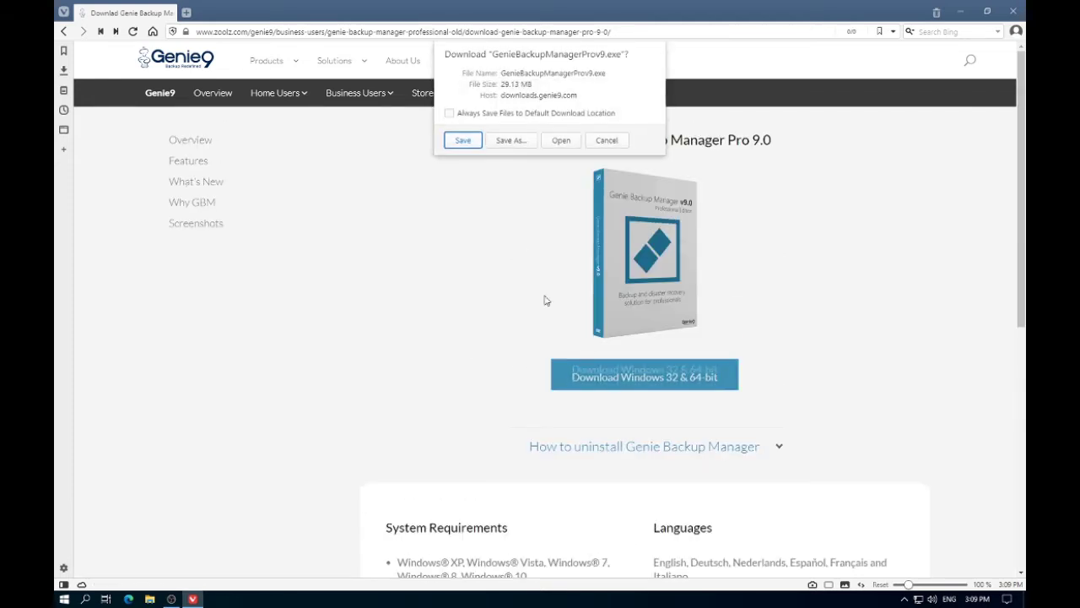
{"action": "left_click", "coordinate": [464, 141]}
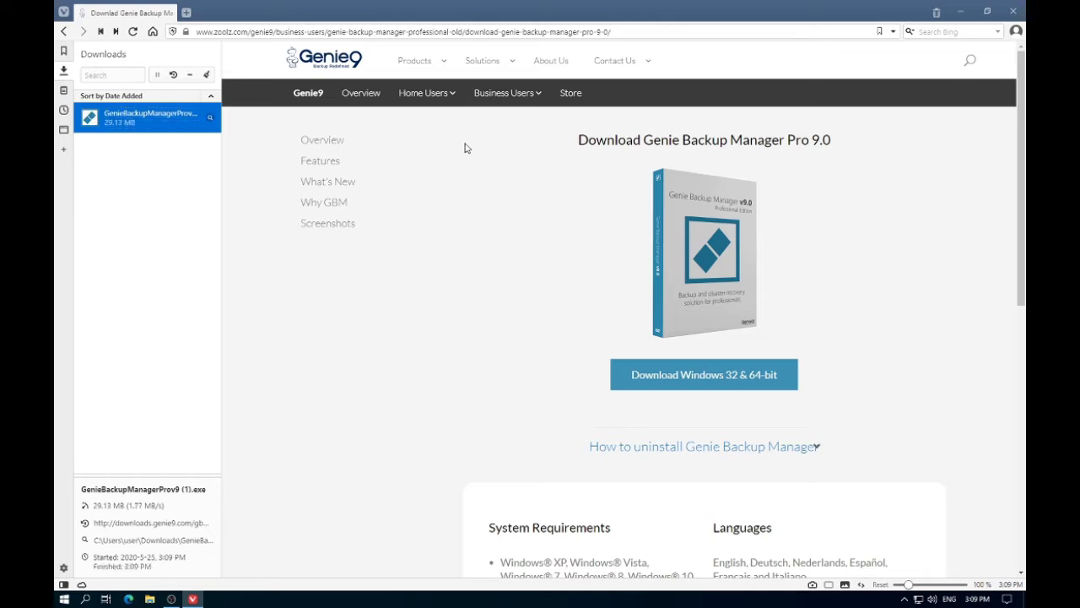
Run the downloaded installer in English, accept the license agreement and install Genie Backup Manager to the default destination folder
{"action": "right_click", "coordinate": [183, 125]}
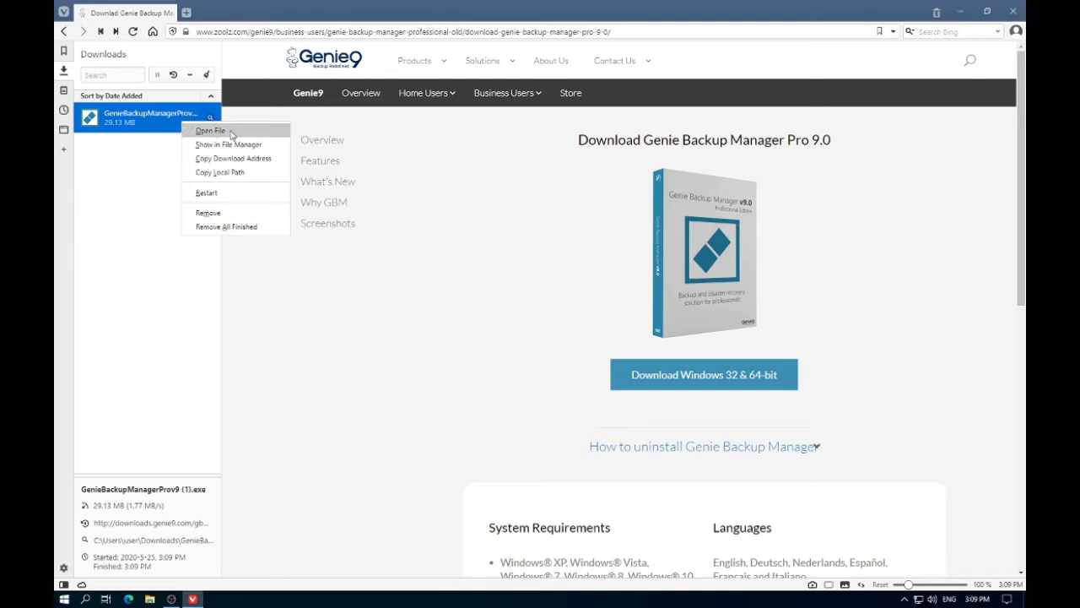
{"action": "left_click", "coordinate": [210, 131]}
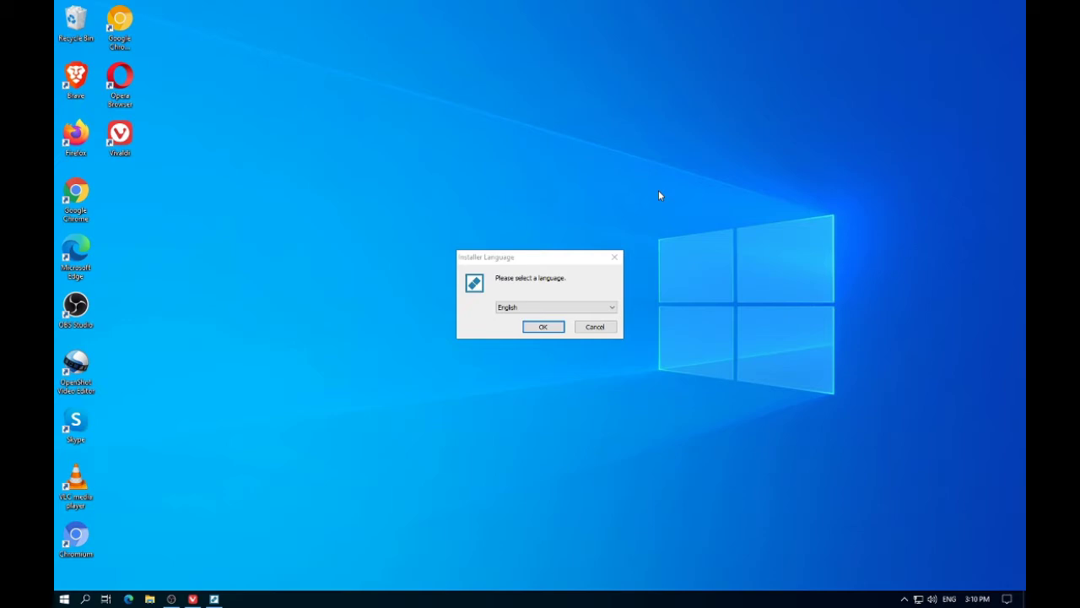
{"action": "left_click", "coordinate": [537, 329]}
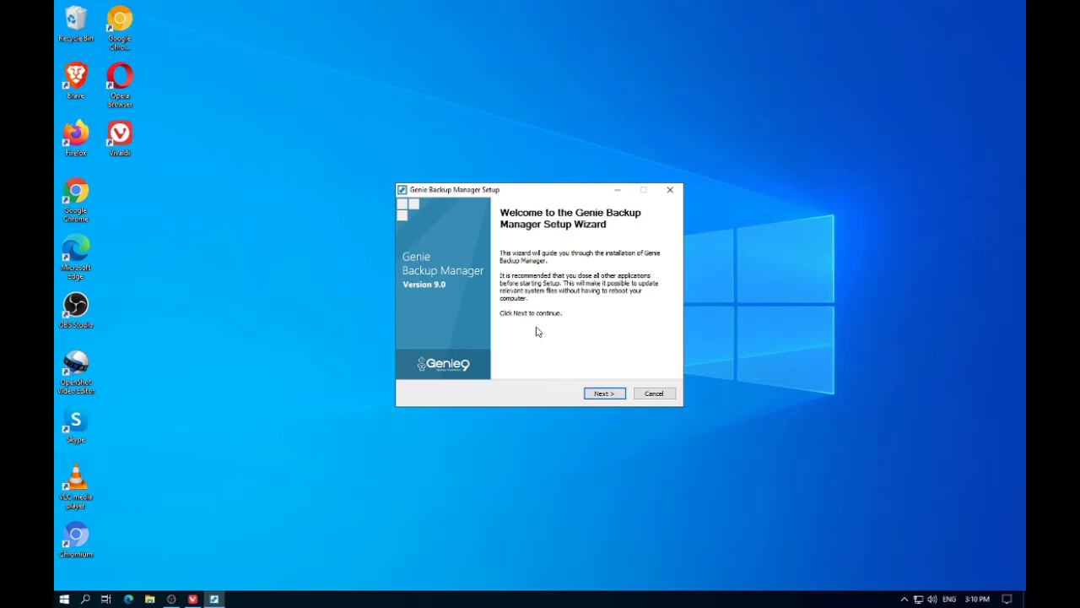
{"action": "left_click", "coordinate": [603, 394]}
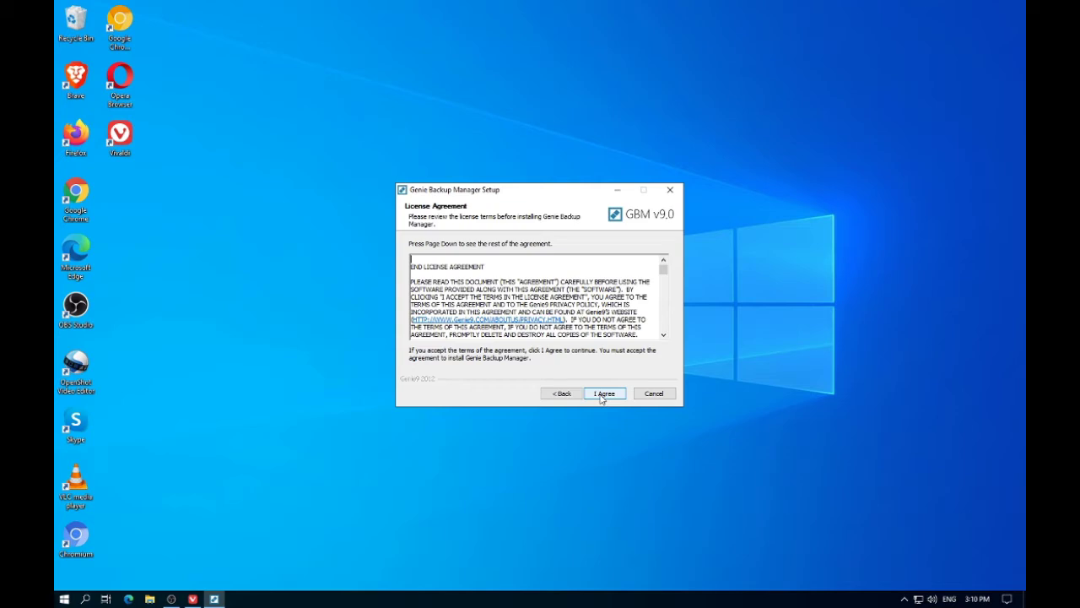
{"action": "left_click", "coordinate": [602, 397]}
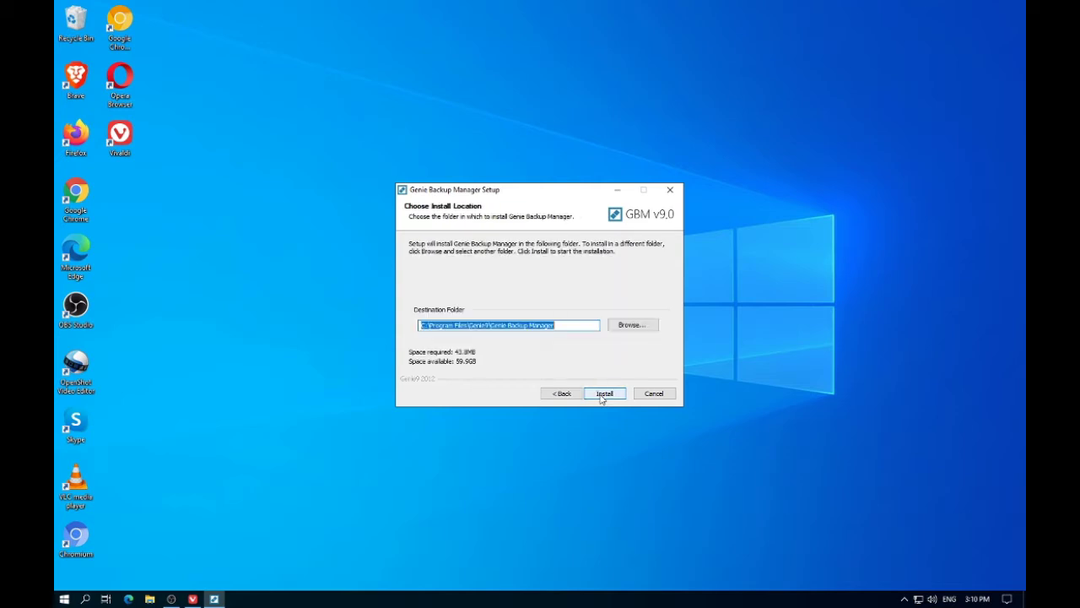
{"action": "left_click", "coordinate": [602, 395]}
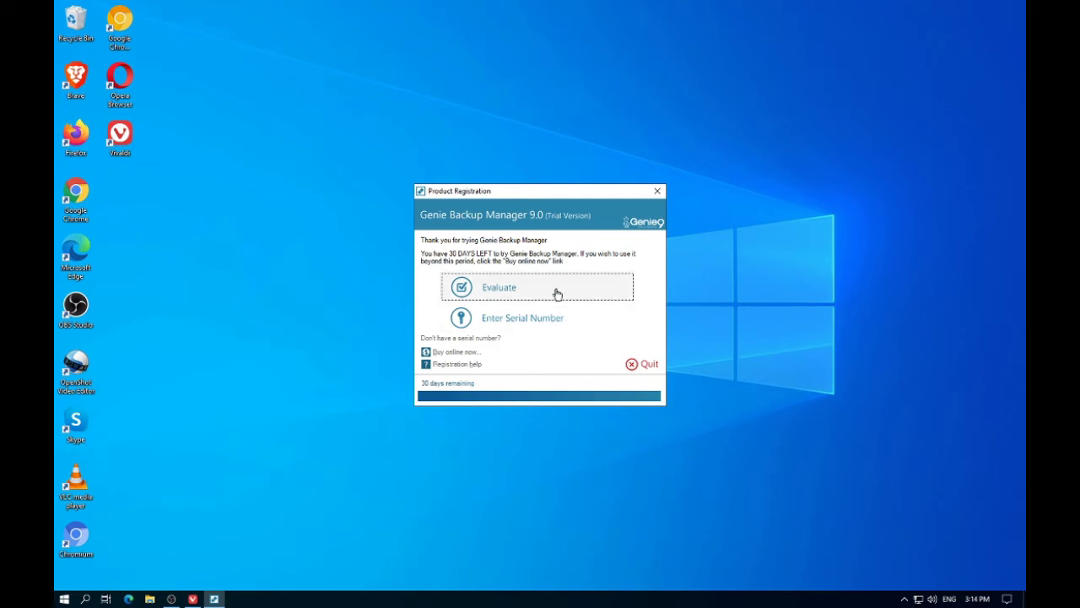
Start Genie Backup Manager in evaluation mode and create a new backup job with the default job name
{"action": "left_click", "coordinate": [508, 291]}
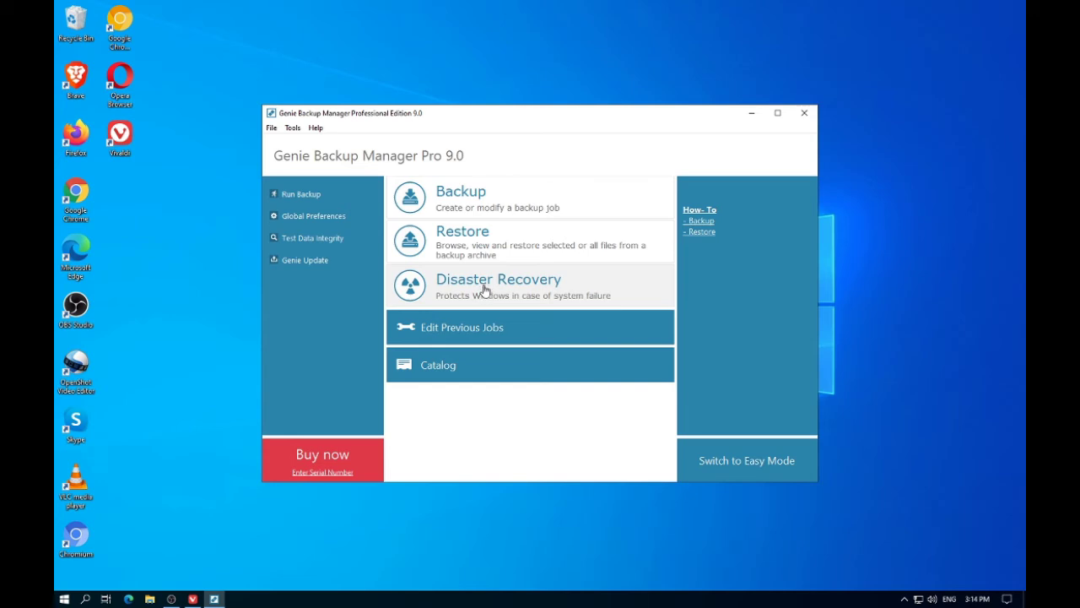
{"action": "left_click", "coordinate": [475, 200]}
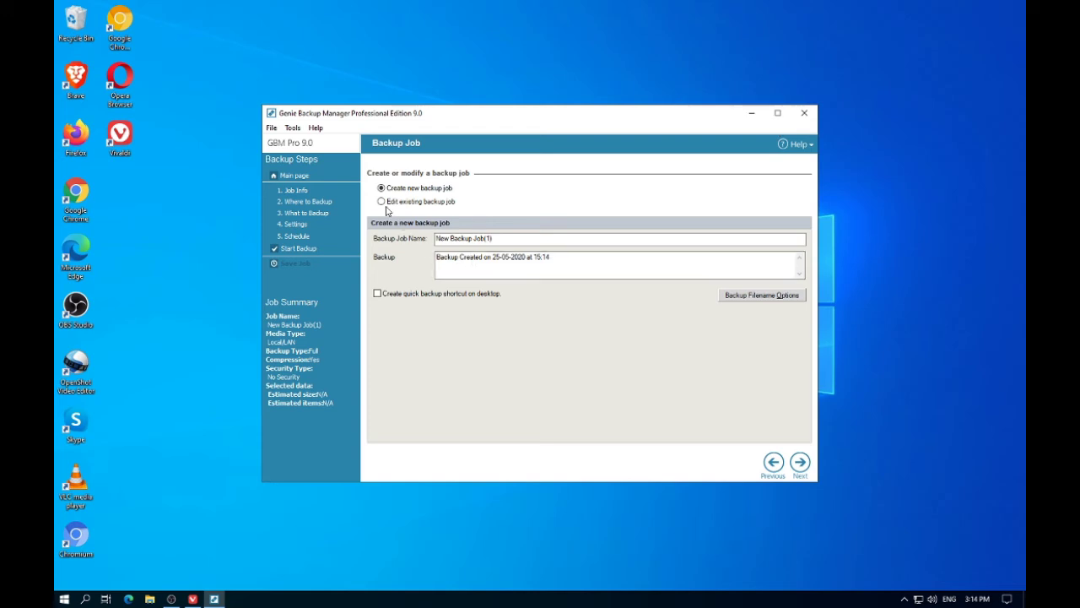
{"action": "left_click", "coordinate": [382, 202]}
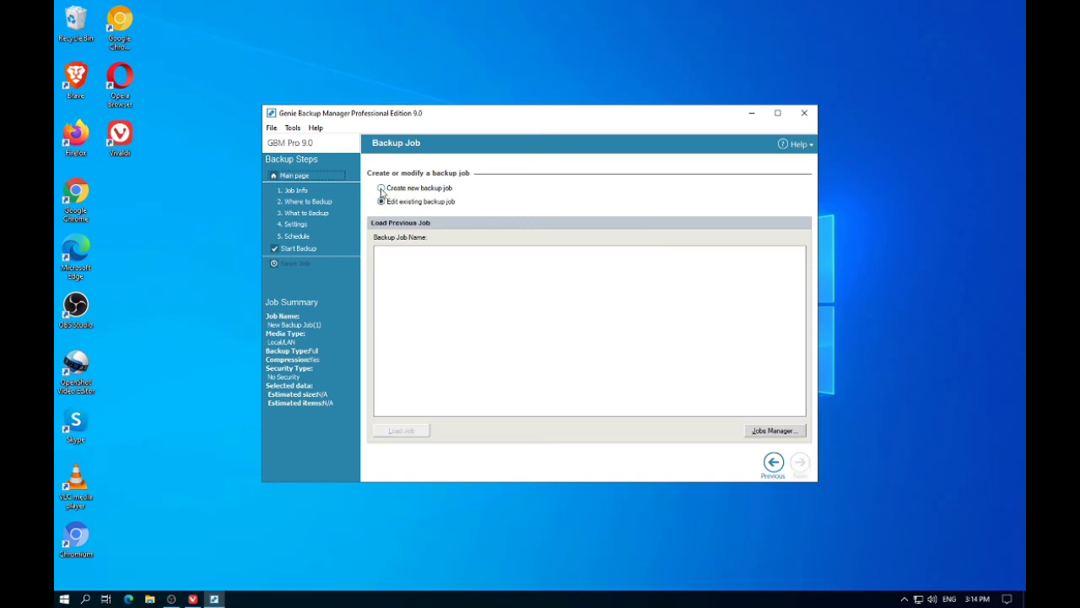
{"action": "left_click", "coordinate": [383, 190]}
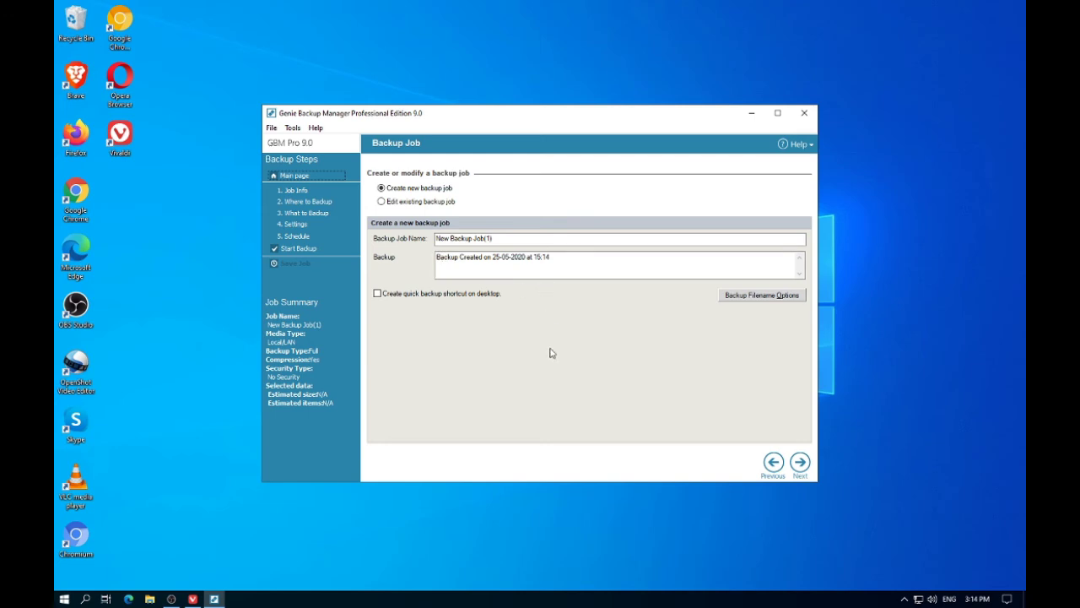
{"action": "left_click", "coordinate": [799, 464]}
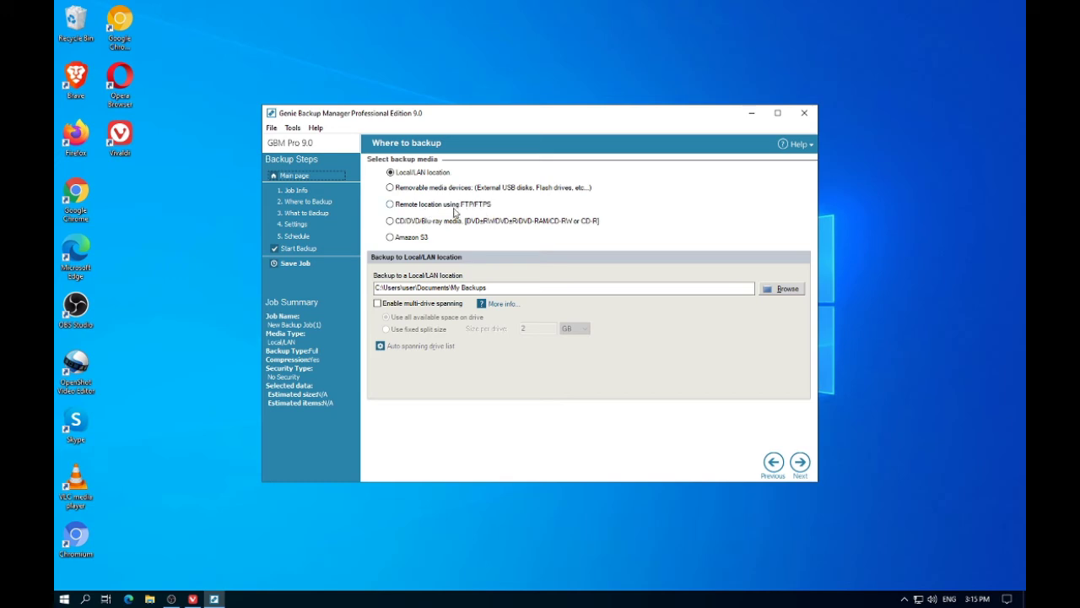
Choose the Local/LAN location as backup media with the default My Backups folder, after viewing the Amazon S3 option
{"action": "left_click", "coordinate": [390, 238]}
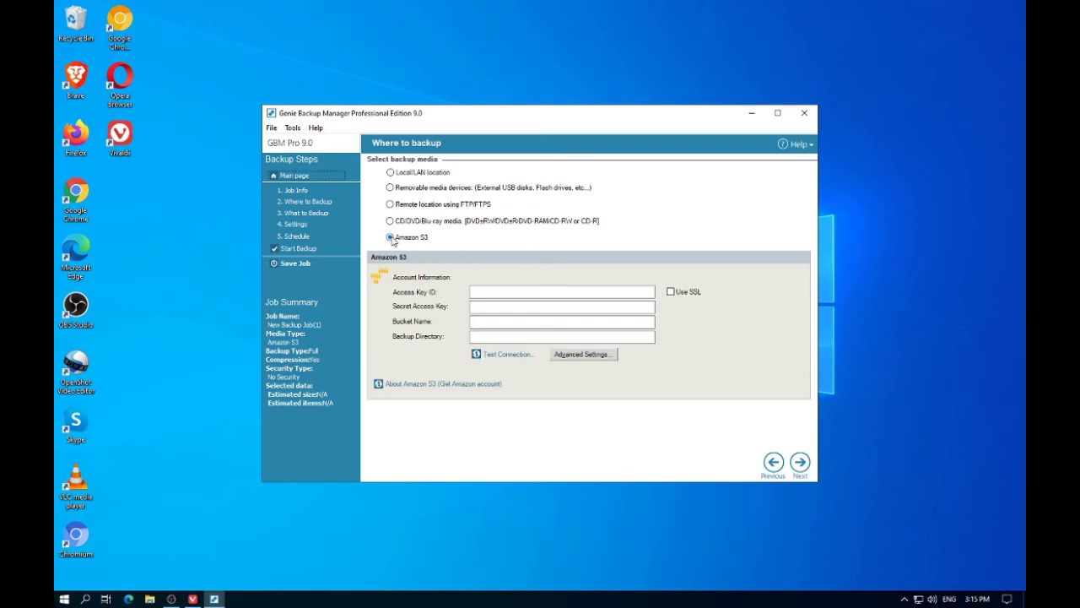
{"action": "left_click", "coordinate": [390, 172]}
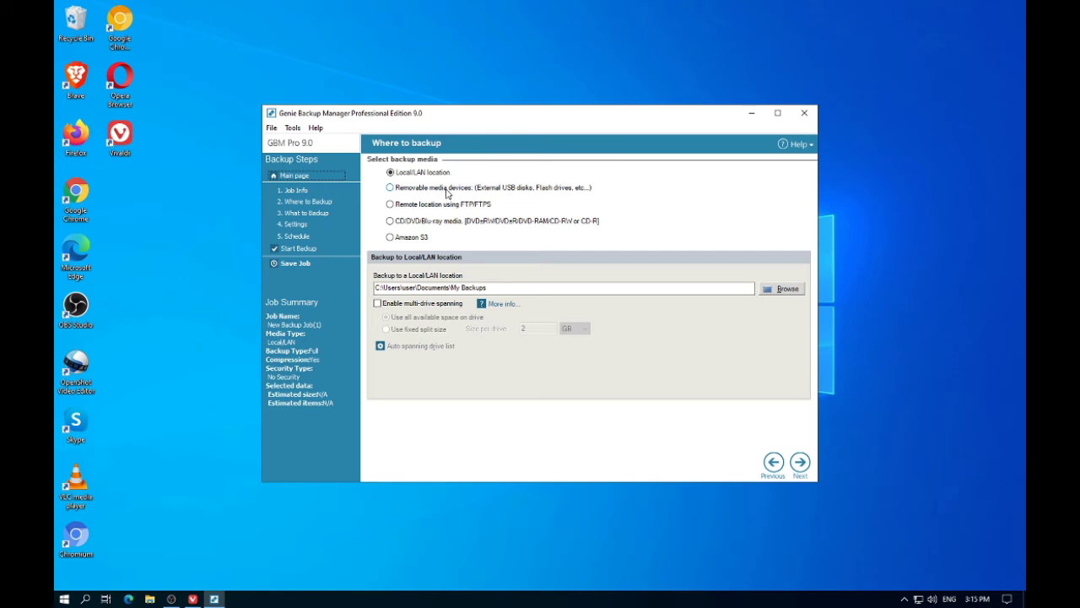
{"action": "left_click", "coordinate": [801, 464]}
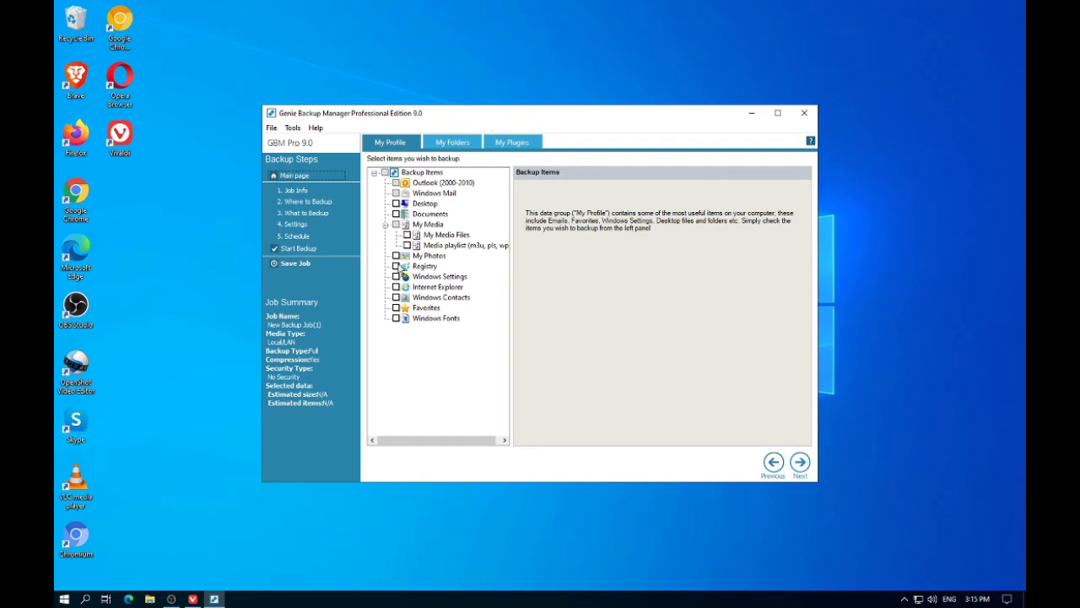
Include the Desktop and Documents items in the backup, and set the job to back up without compression
{"action": "left_click", "coordinate": [396, 204]}
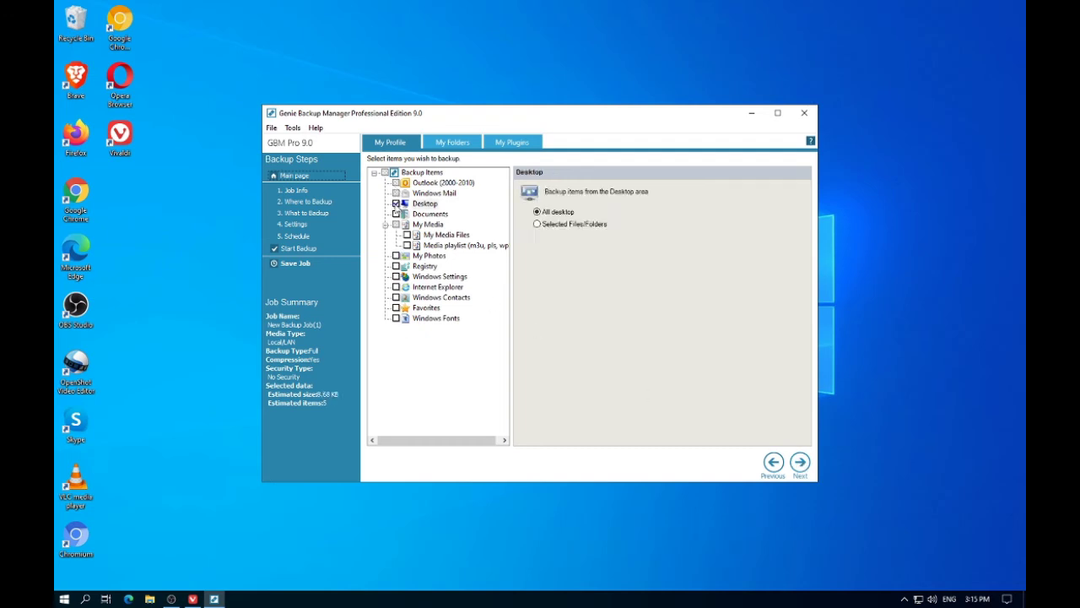
{"action": "left_click", "coordinate": [395, 214]}
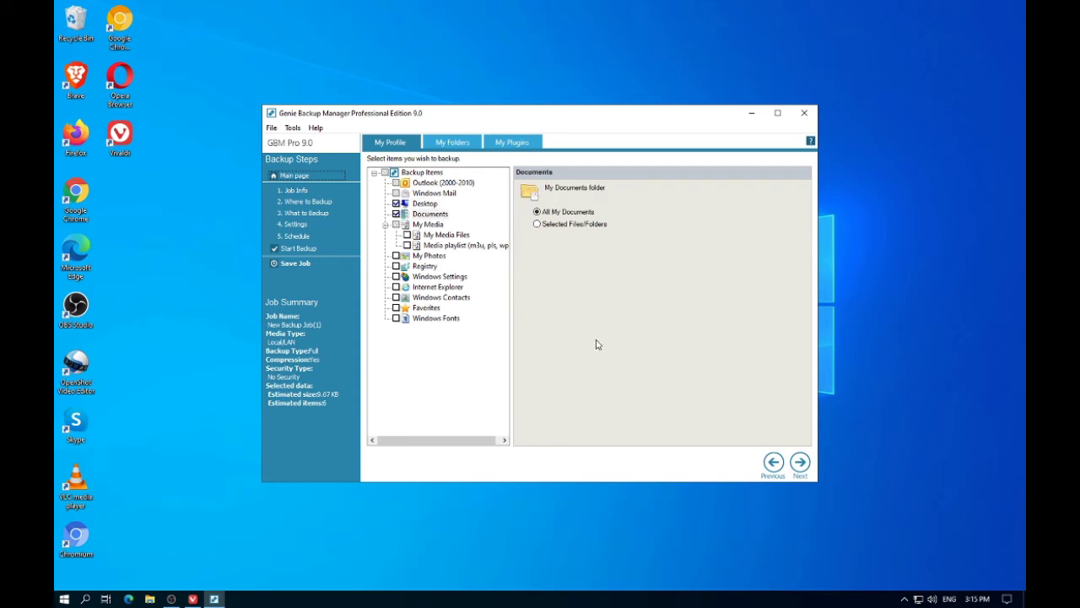
{"action": "left_click", "coordinate": [804, 463]}
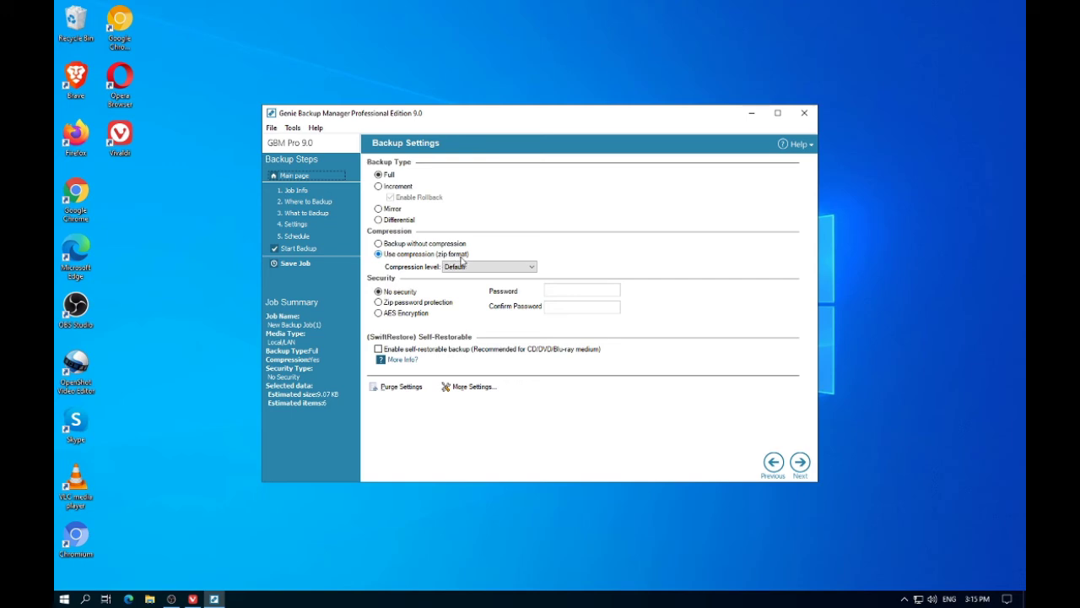
{"action": "left_click", "coordinate": [417, 244]}
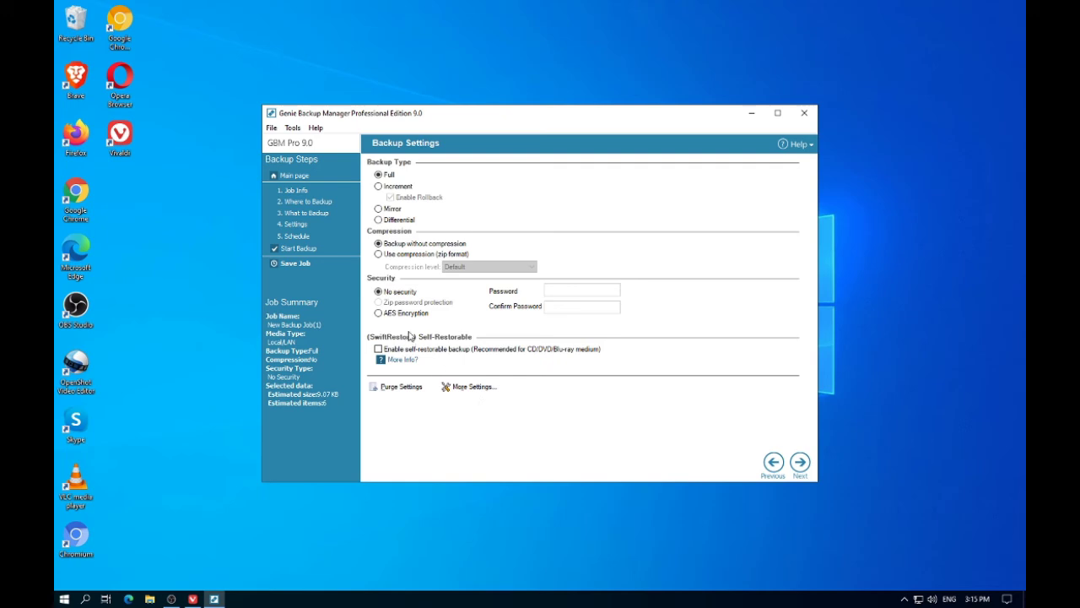
{"action": "left_click", "coordinate": [391, 313]}
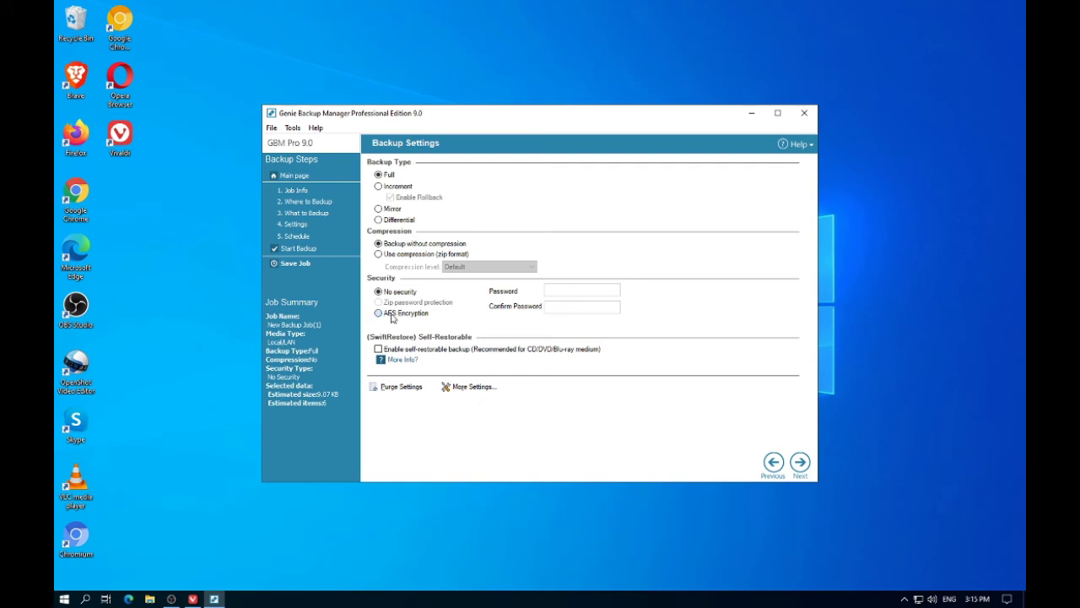
{"action": "left_click", "coordinate": [554, 308]}
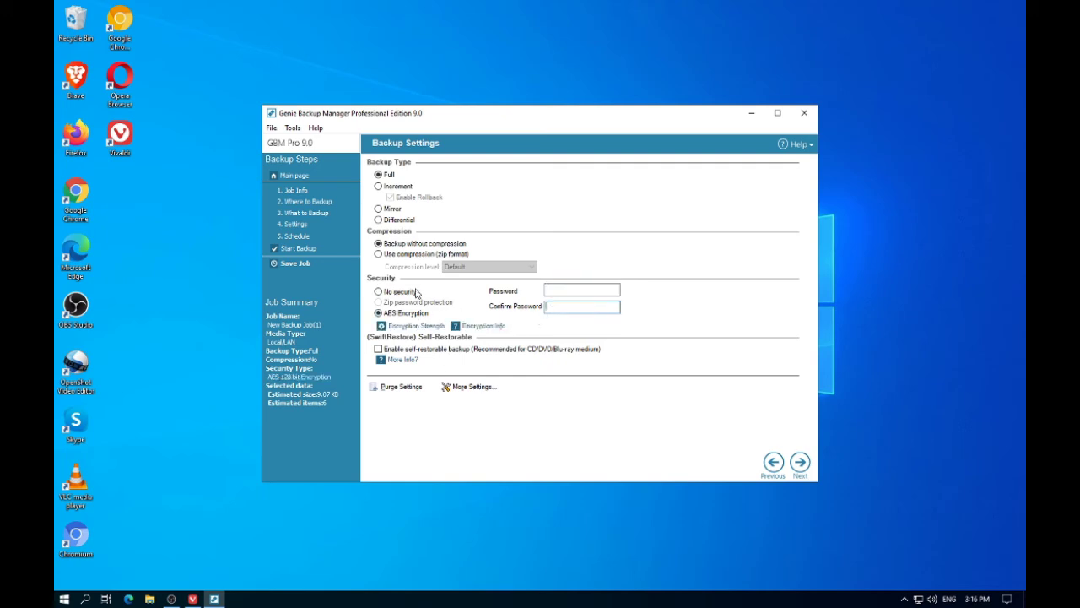
{"action": "left_click", "coordinate": [378, 292]}
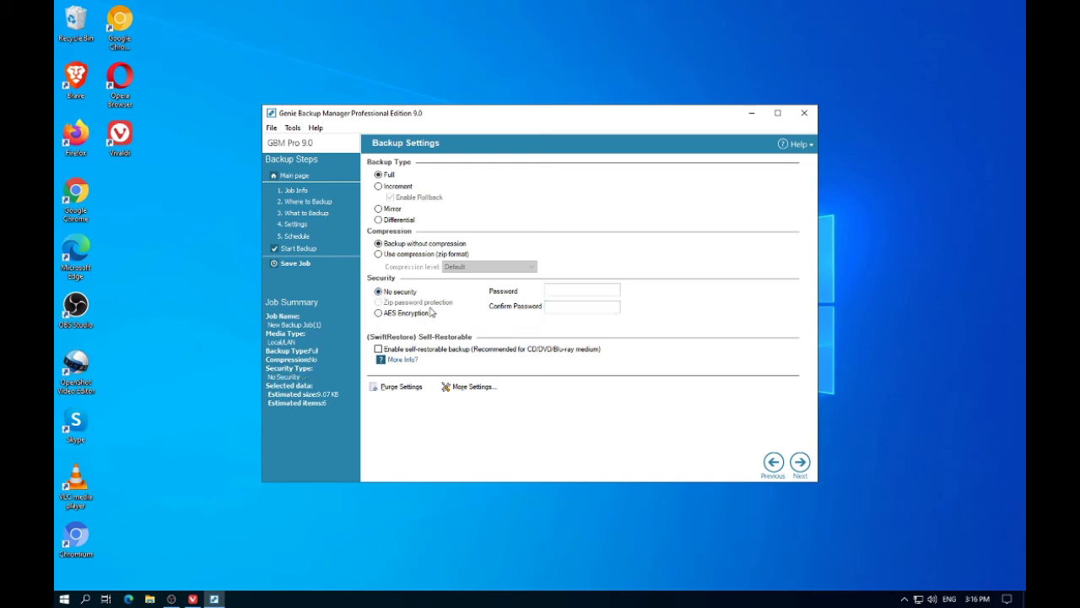
Run the backup job immediately and finish it with the data integrity test enabled
{"action": "left_click", "coordinate": [799, 464]}
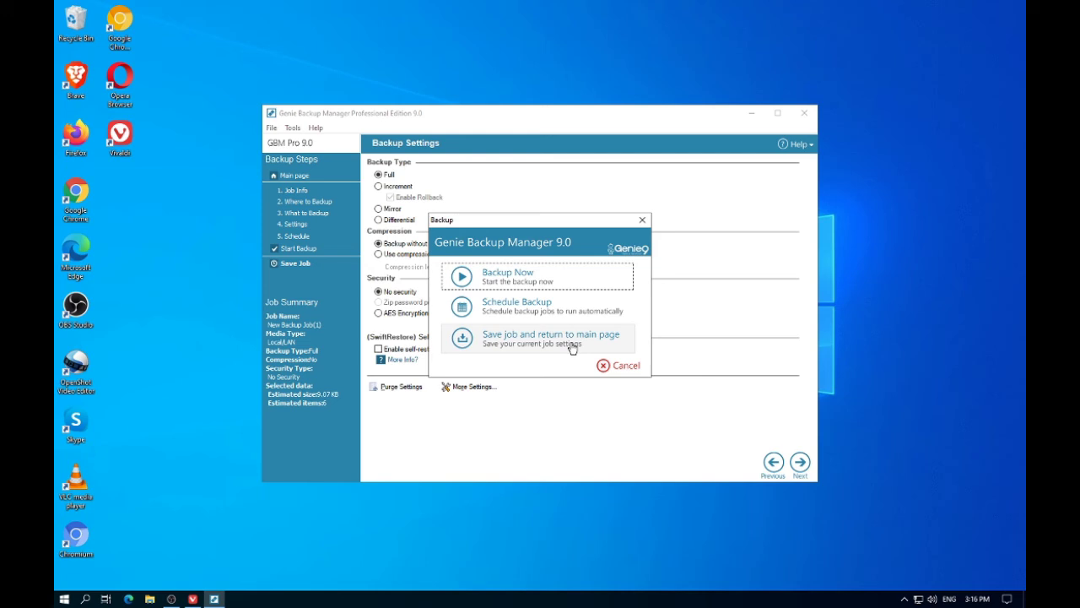
{"action": "left_click", "coordinate": [548, 277]}
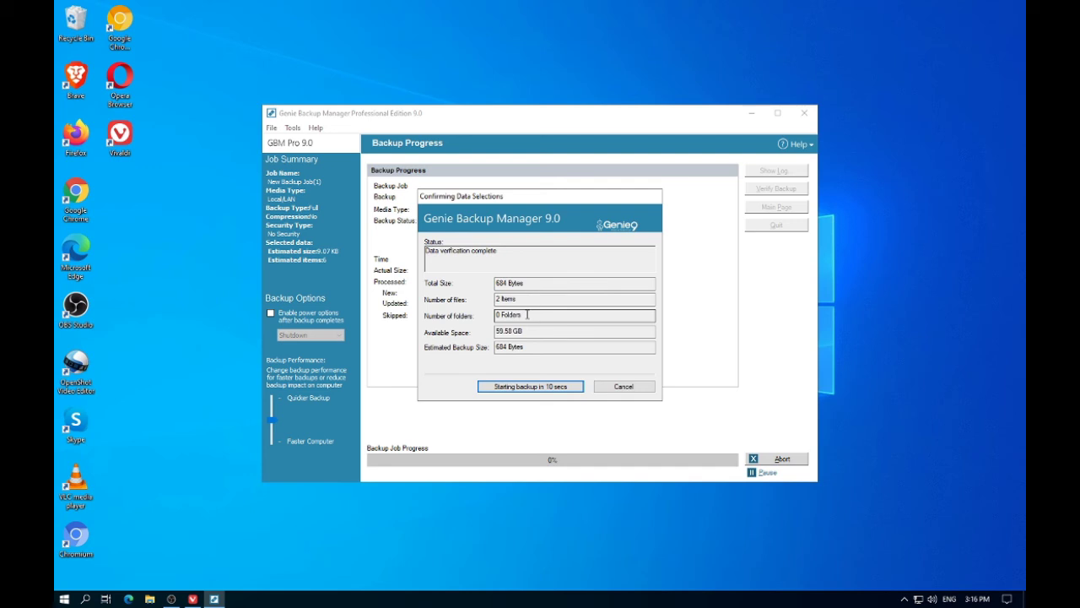
{"action": "left_click", "coordinate": [534, 389]}
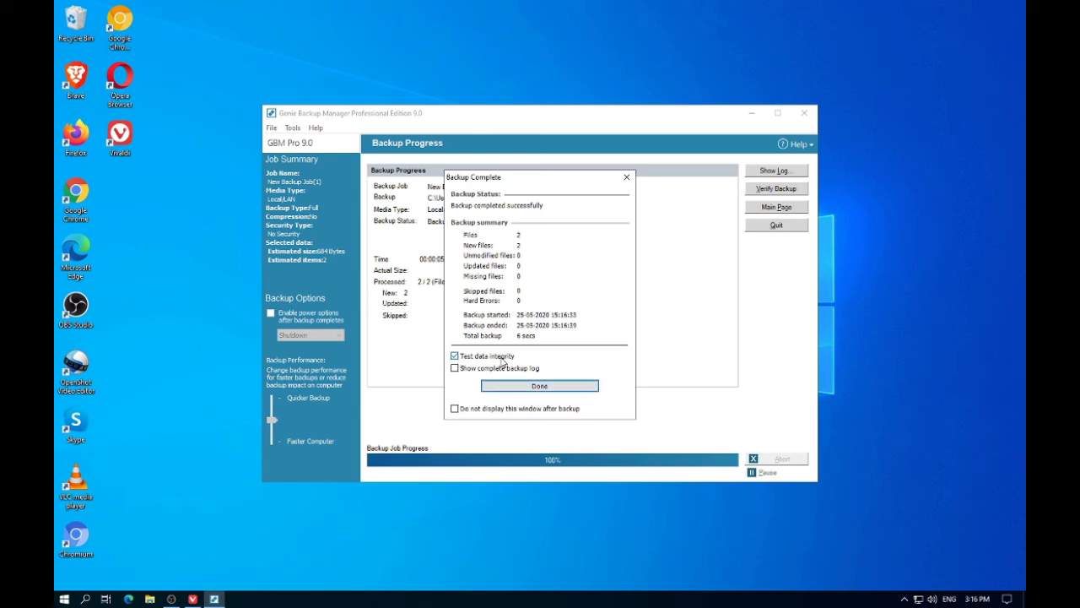
{"action": "left_click", "coordinate": [520, 387]}
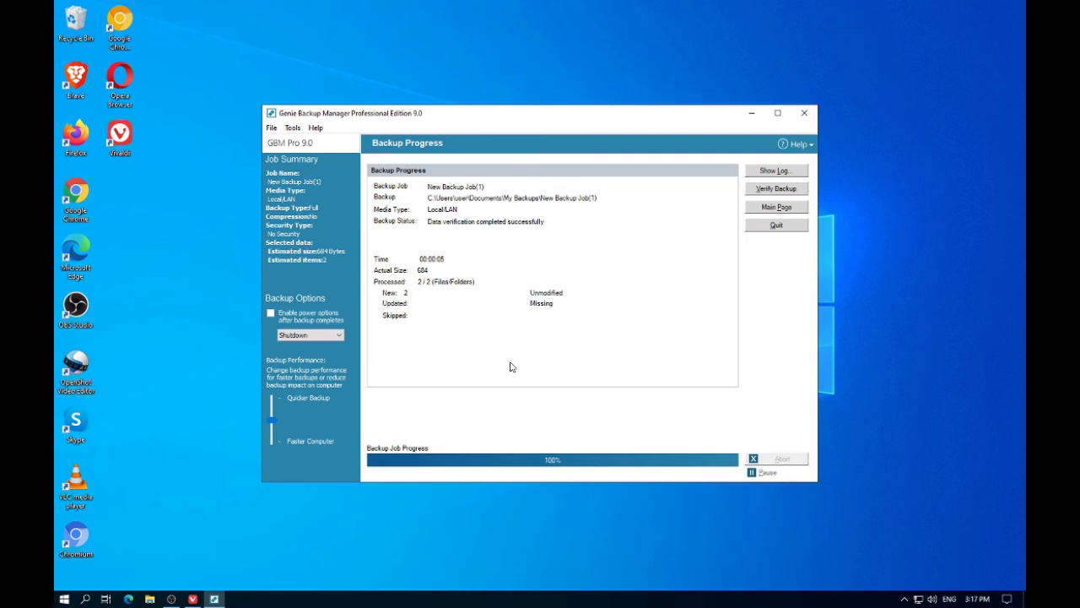
{"action": "left_click", "coordinate": [776, 227]}
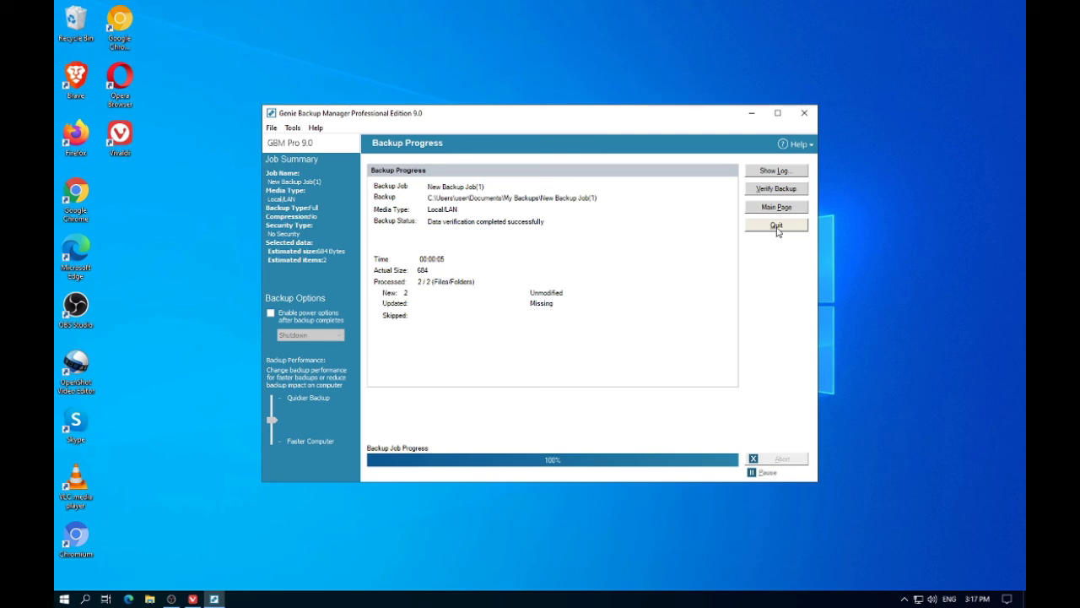
{"action": "left_click", "coordinate": [778, 231]}
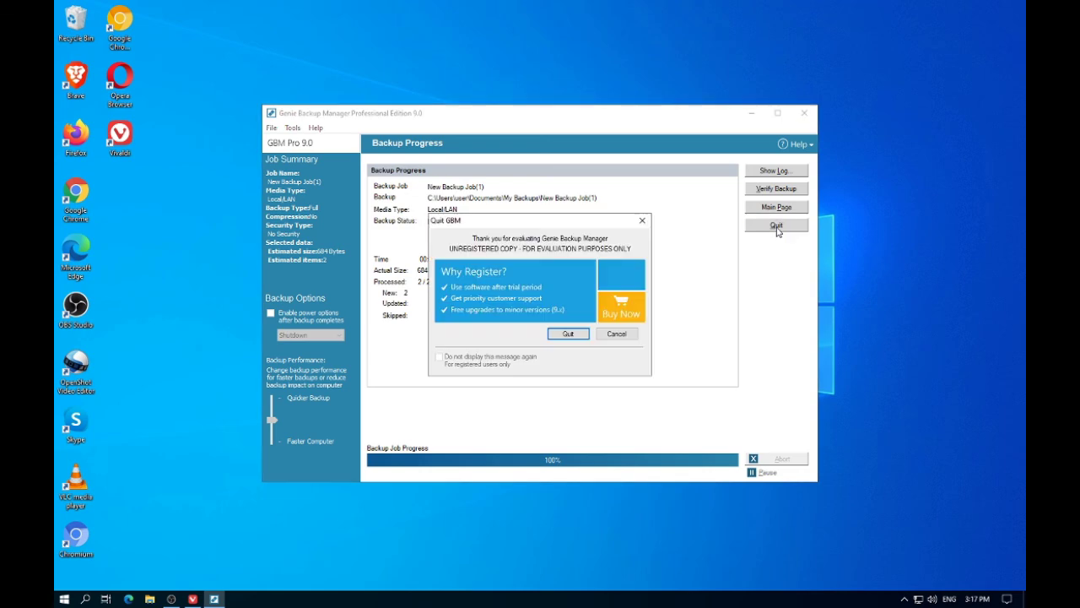
{"action": "left_click", "coordinate": [619, 334]}
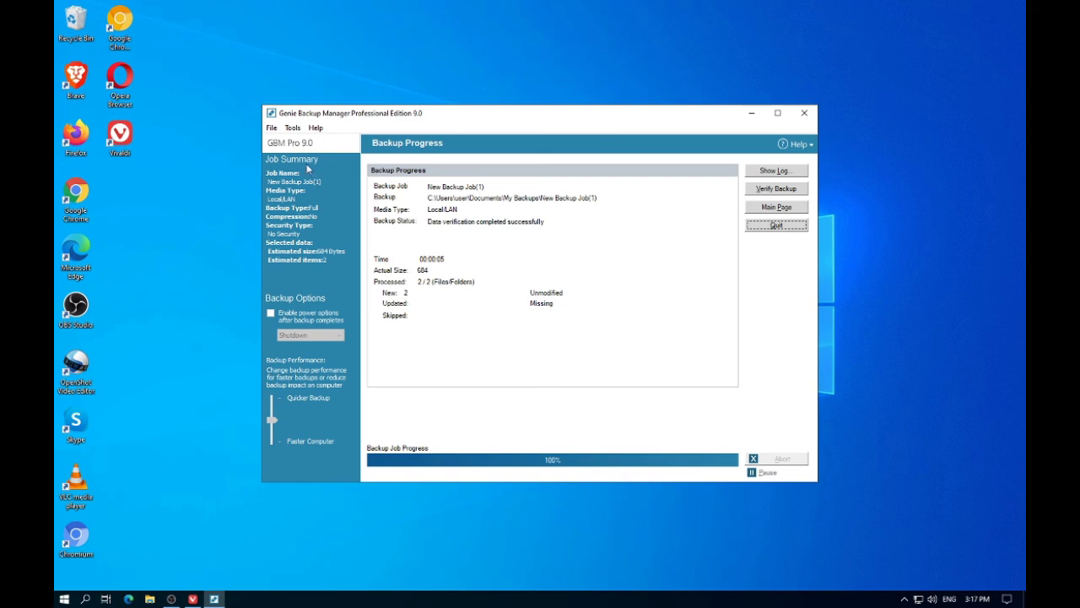
{"action": "left_click", "coordinate": [273, 128]}
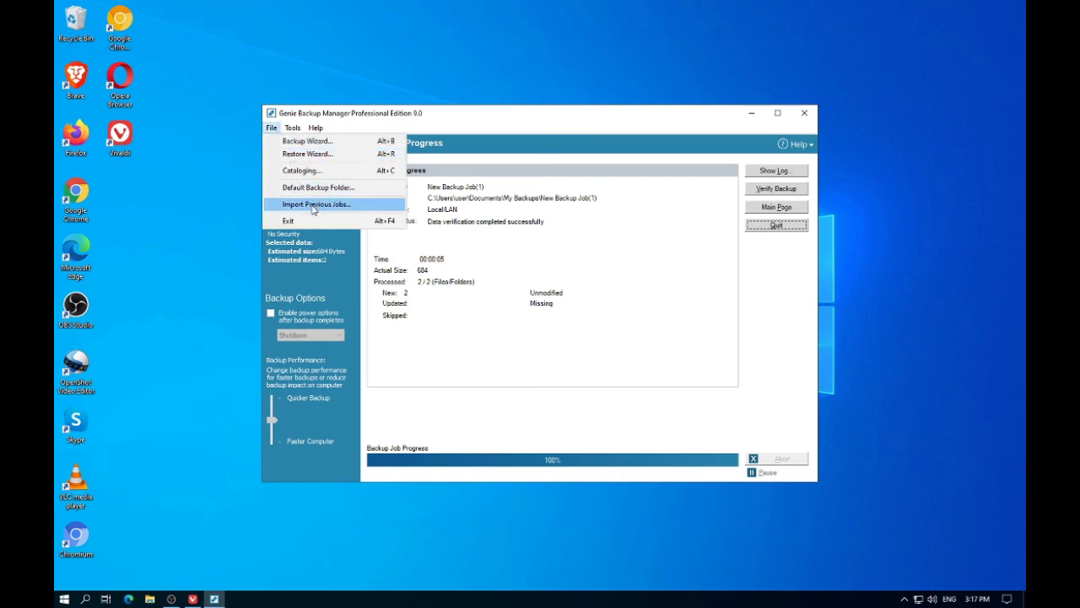
{"action": "left_click", "coordinate": [294, 129]}
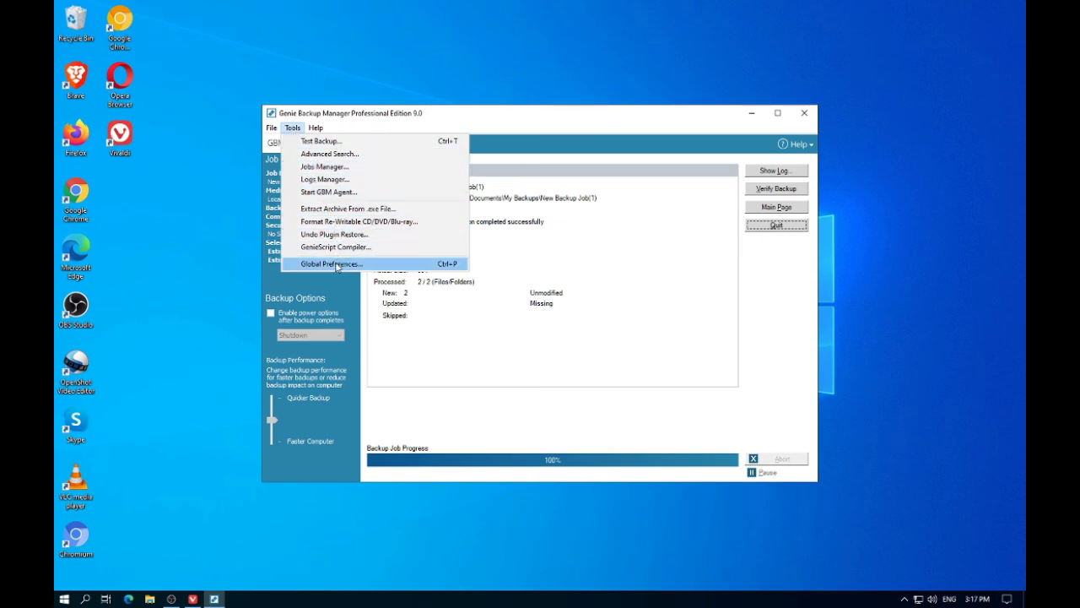
{"action": "mouse_move", "coordinate": [318, 131]}
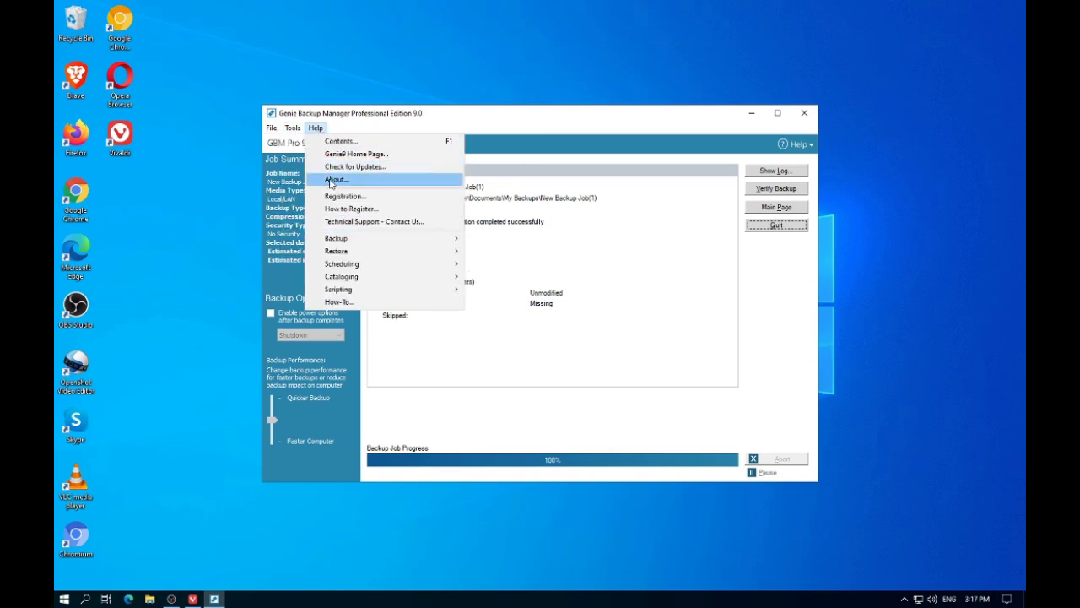
{"action": "mouse_move", "coordinate": [339, 267]}
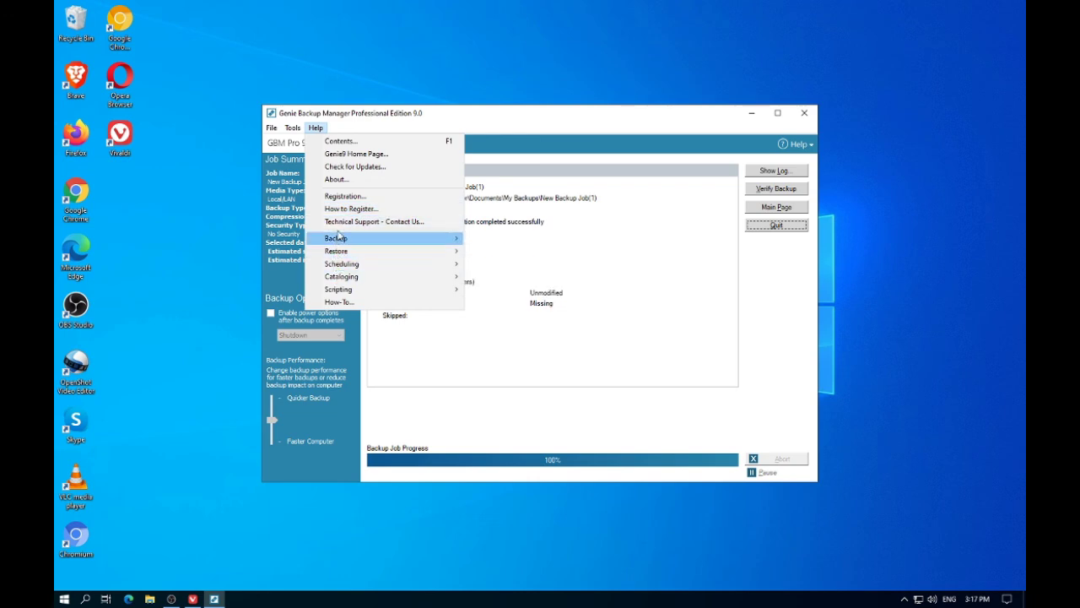
{"action": "left_click", "coordinate": [572, 207]}
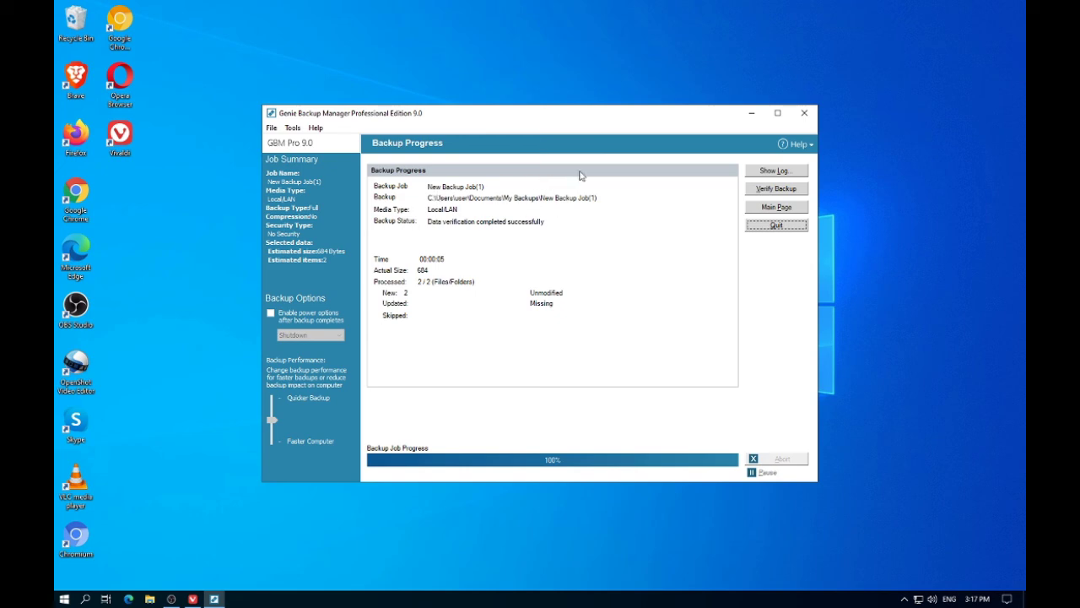
Return to the main page, view the Restore wizard's backup set selection, and go back without restoring anything
{"action": "left_click", "coordinate": [765, 208]}
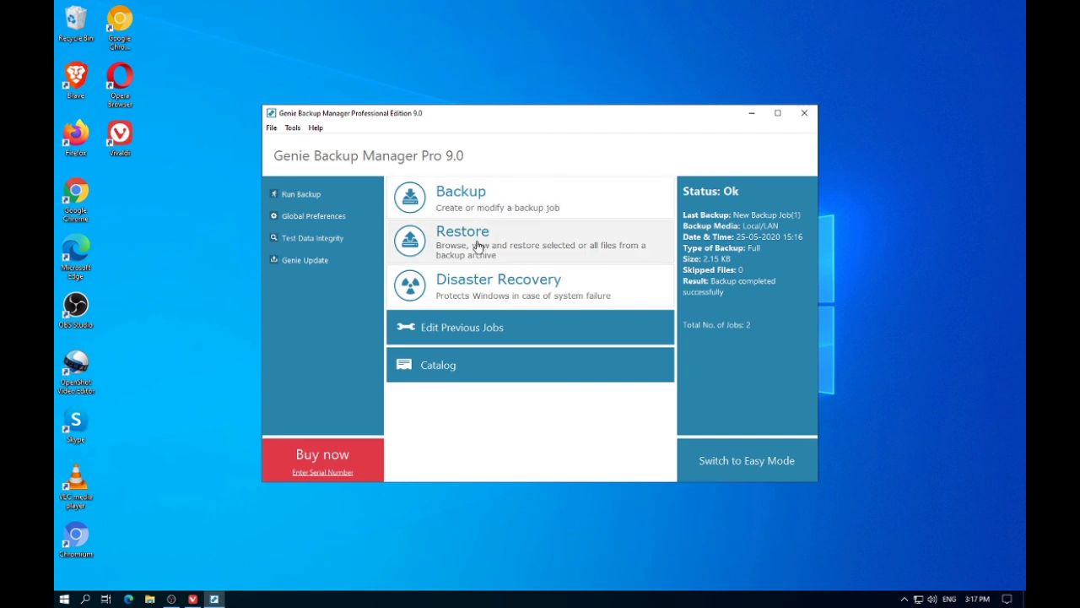
{"action": "left_click", "coordinate": [478, 246]}
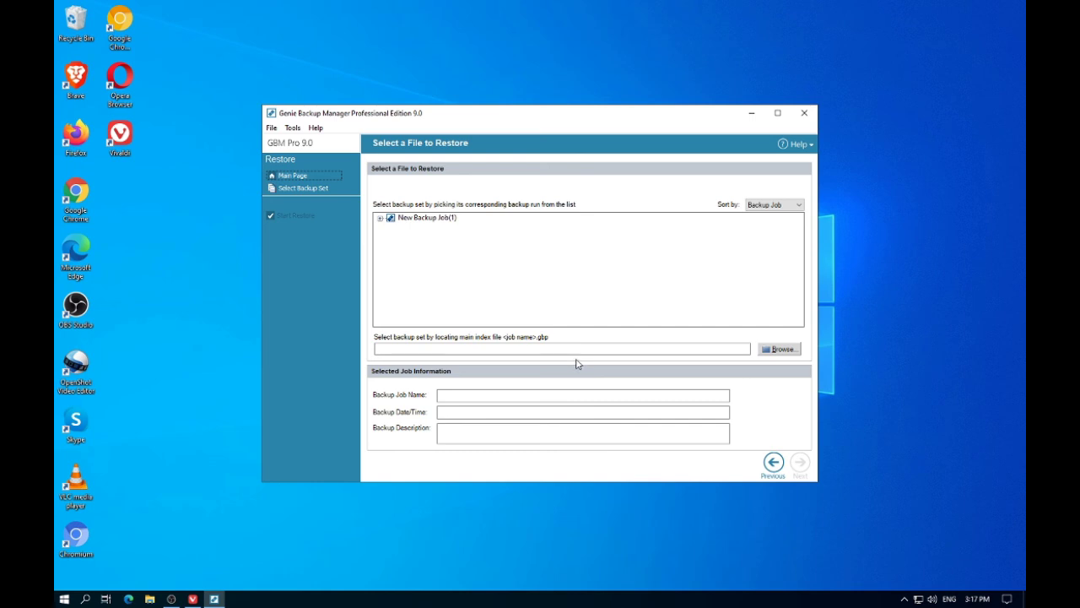
{"action": "left_click", "coordinate": [772, 463]}
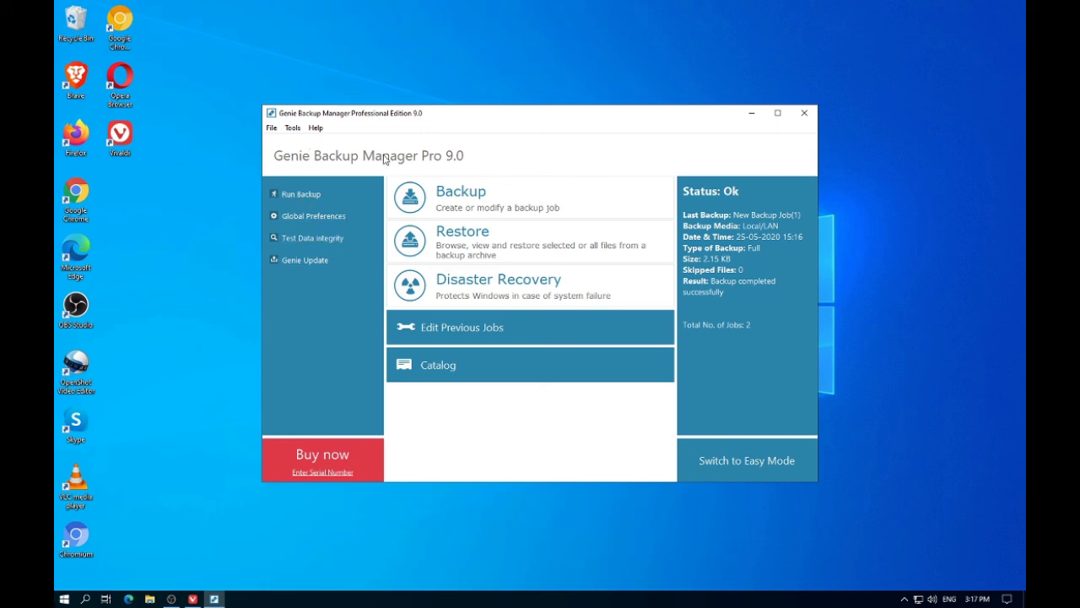
View the simplified Easy Mode main page and switch back to Normal Mode
{"action": "left_click", "coordinate": [736, 467]}
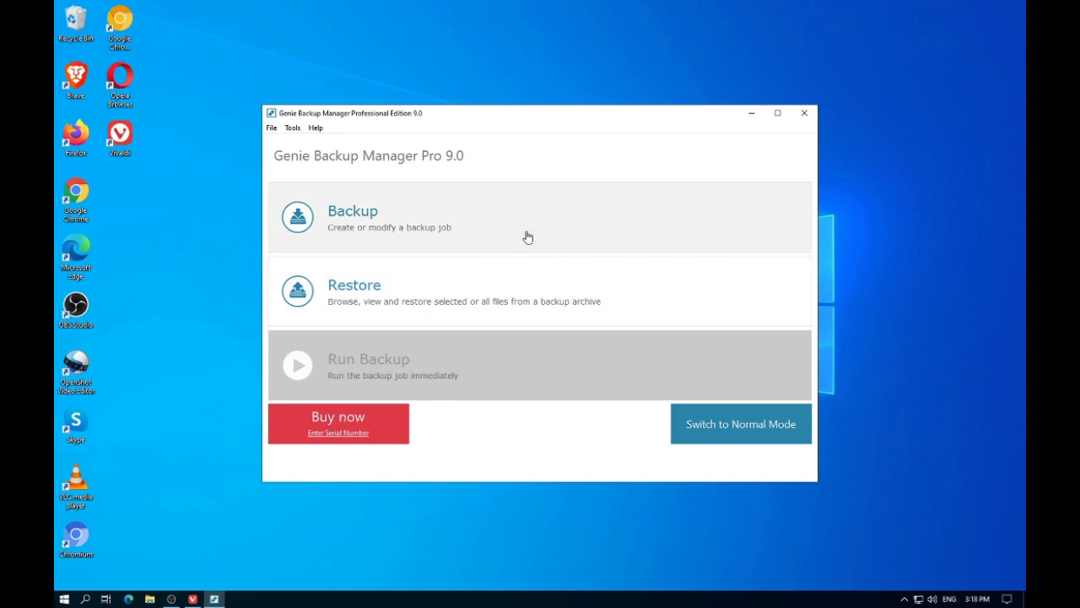
{"action": "left_click", "coordinate": [704, 441]}
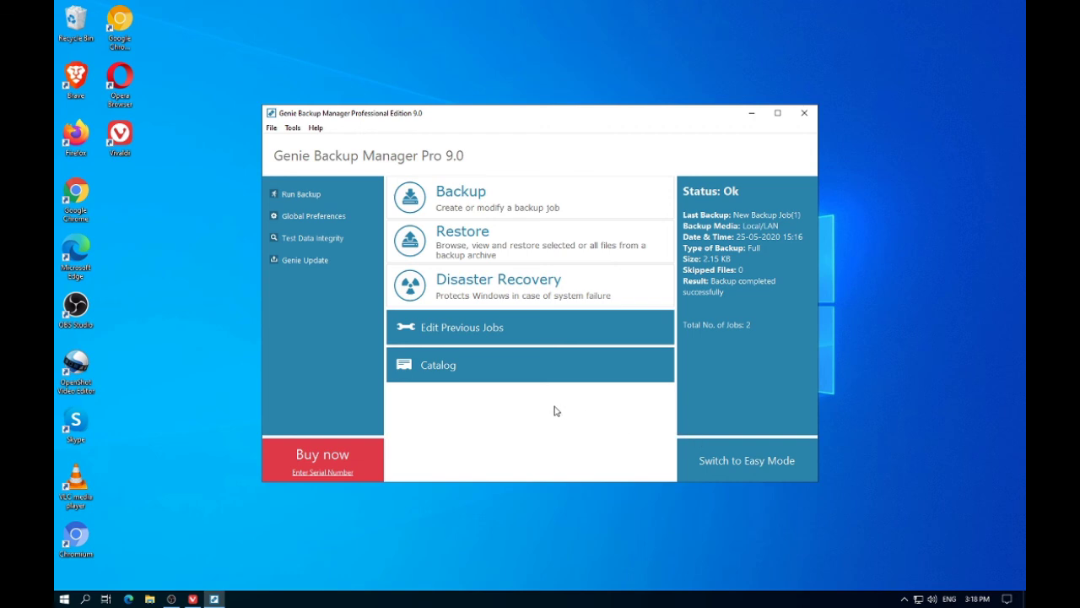
Close Genie Backup Manager
{"action": "left_click", "coordinate": [804, 119]}
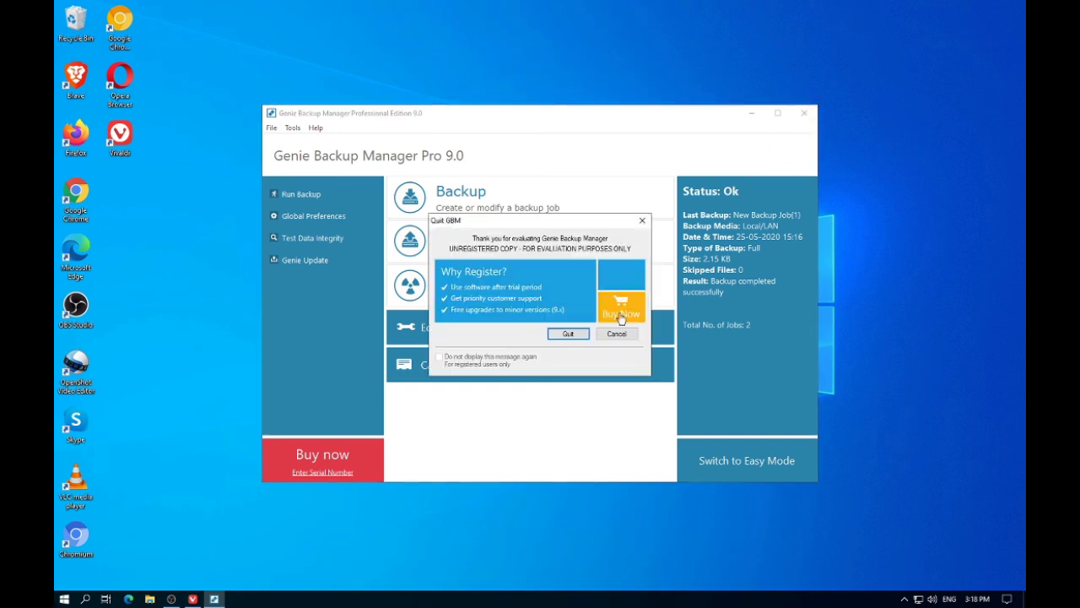